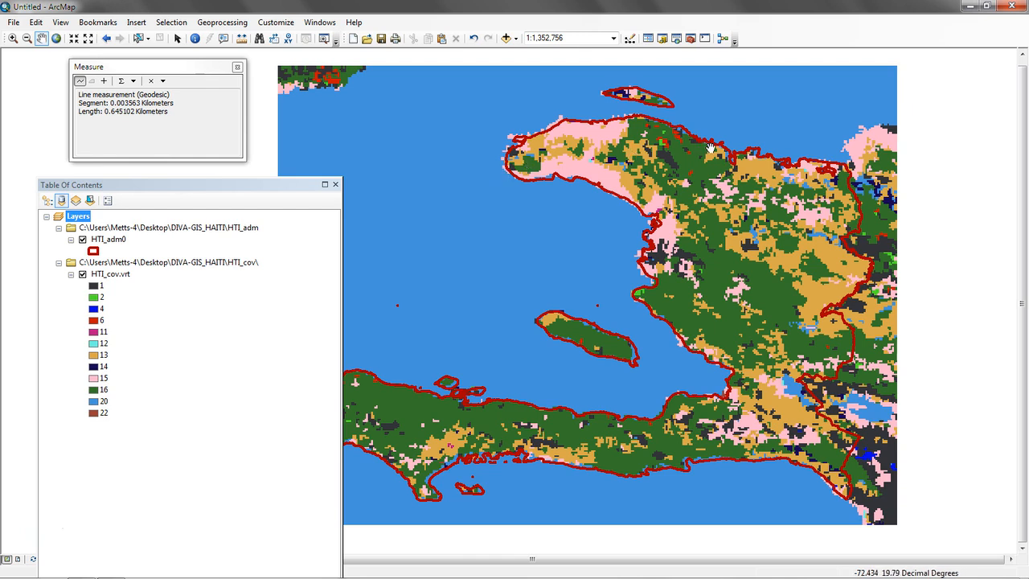
# - Hide the HTI_adm0 boundary layer and zoom in on individual land-cover cells along Haiti's northern coast
pyautogui.click(82, 240)
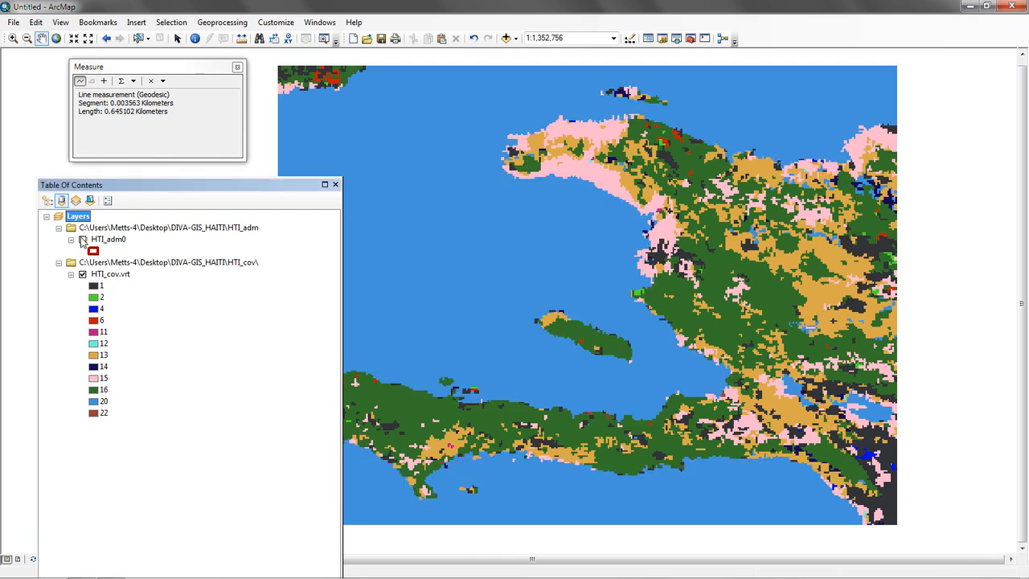
pyautogui.click(13, 38)
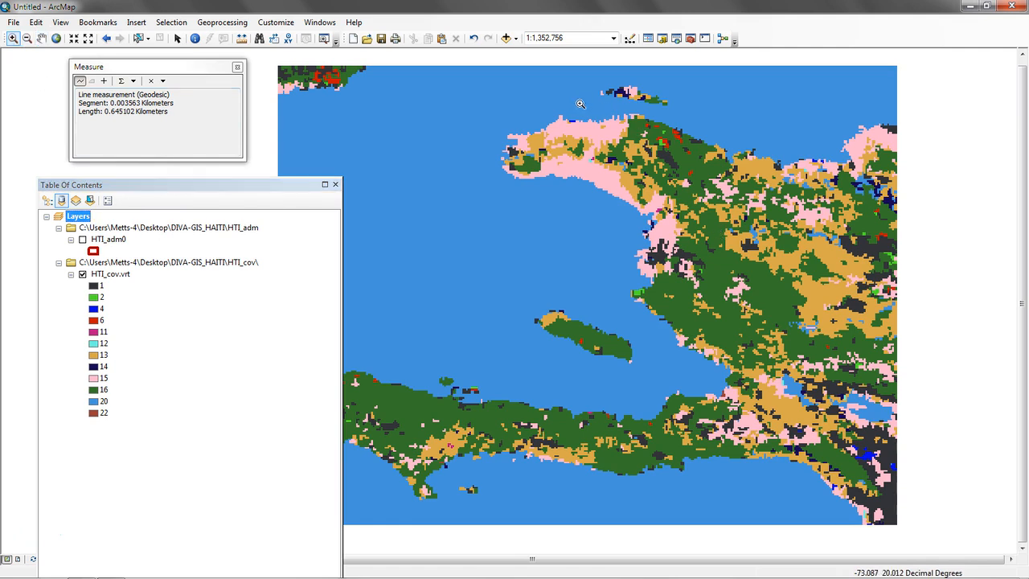
pyautogui.moveTo(573, 119); pyautogui.dragTo(632, 145)
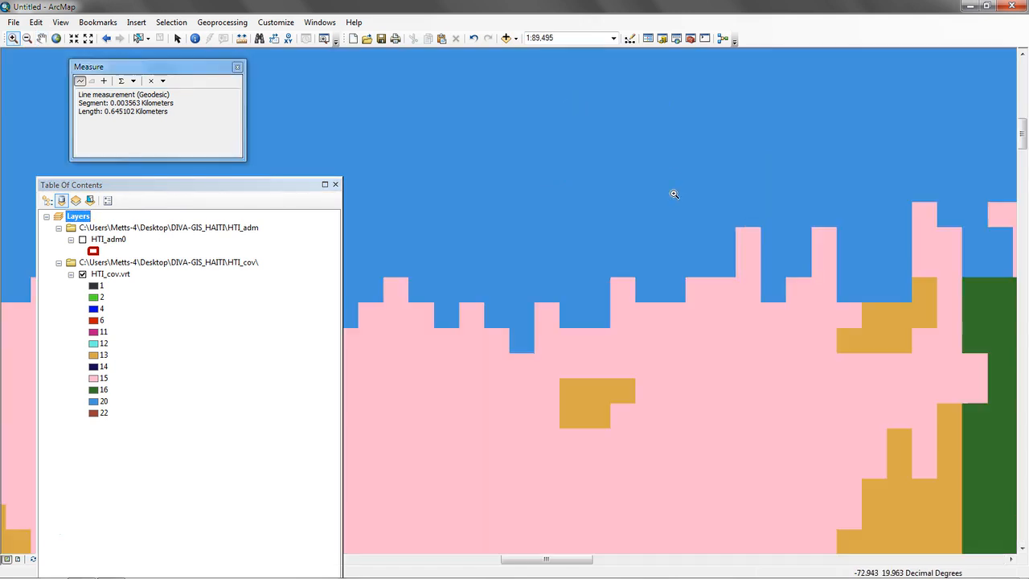
pyautogui.moveTo(361, 298); pyautogui.dragTo(534, 394)
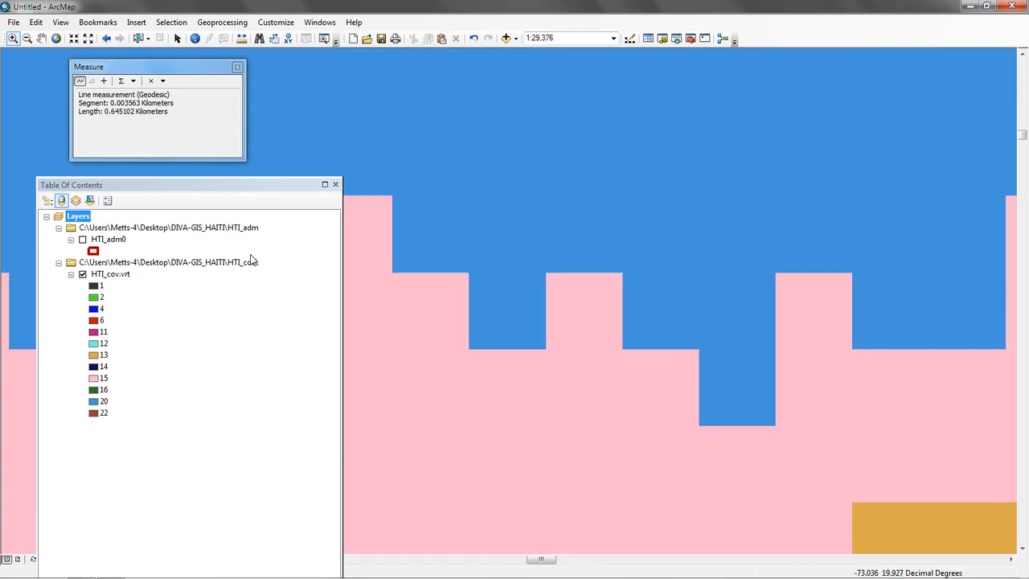
# - Check the cell size of the HTI_cov.vrt raster in its source properties
pyautogui.rightClick(124, 277)
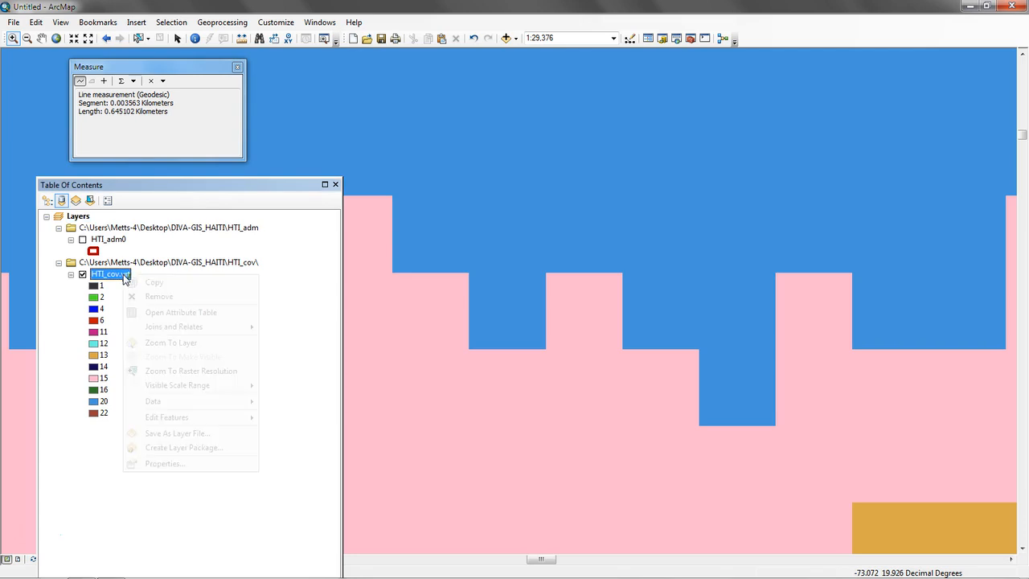
pyautogui.click(176, 465)
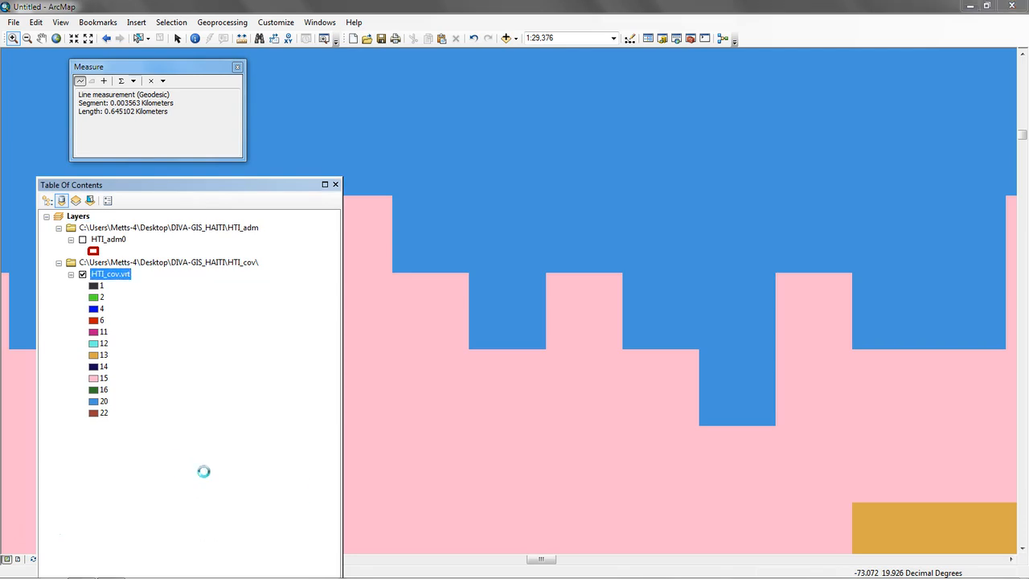
pyautogui.click(354, 163)
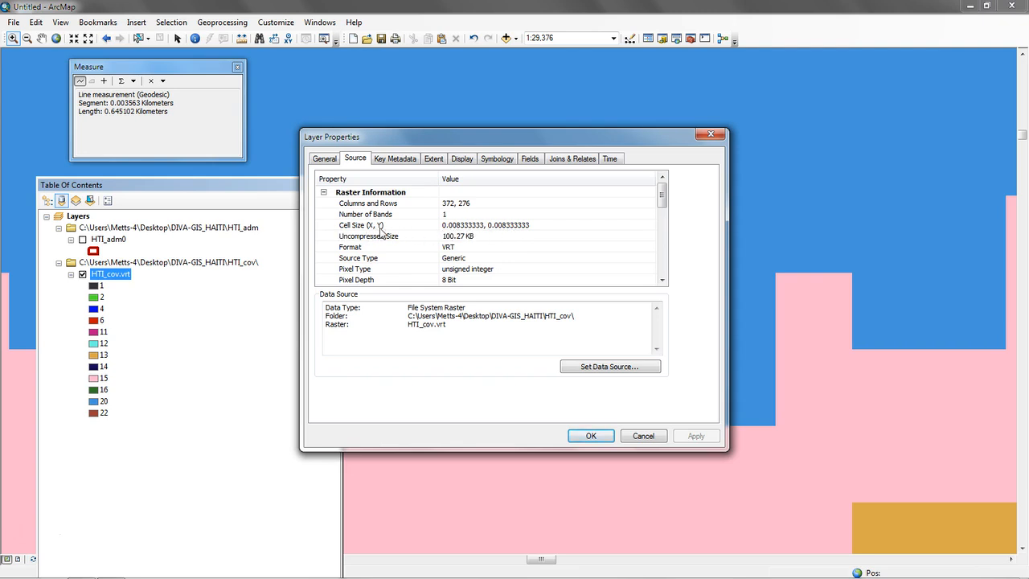
pyautogui.click(643, 435)
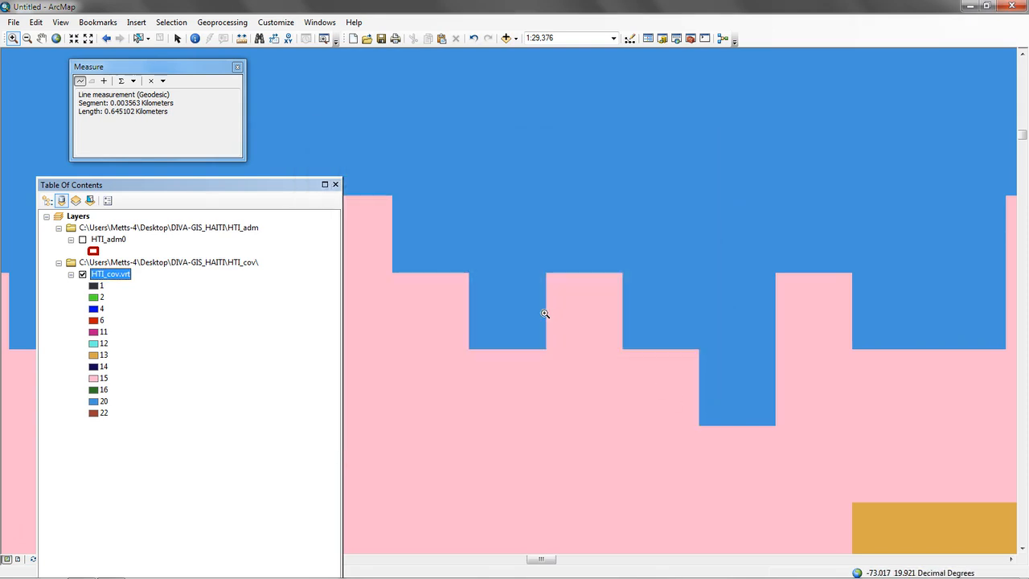
# - Measure the width and height of a single pink coastal raster cell with distance units in kilometers
pyautogui.click(242, 39)
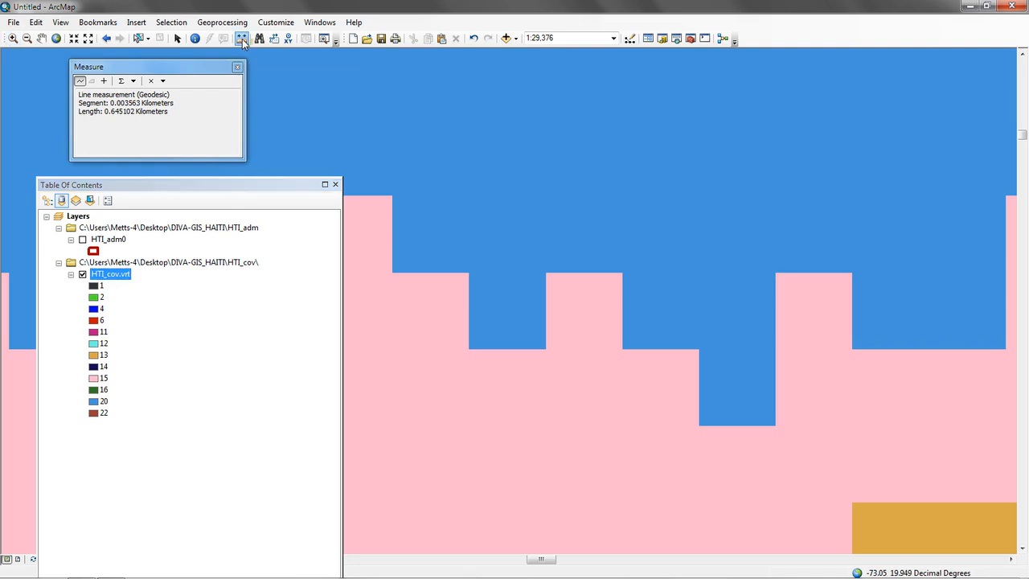
pyautogui.click(134, 81)
pyautogui.moveTo(165, 96)
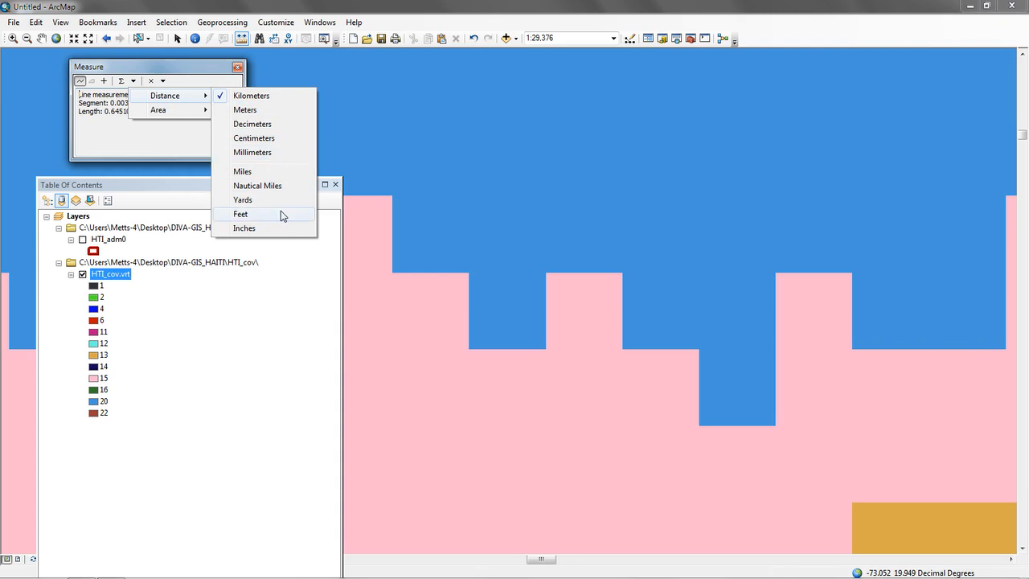
pyautogui.click(251, 98)
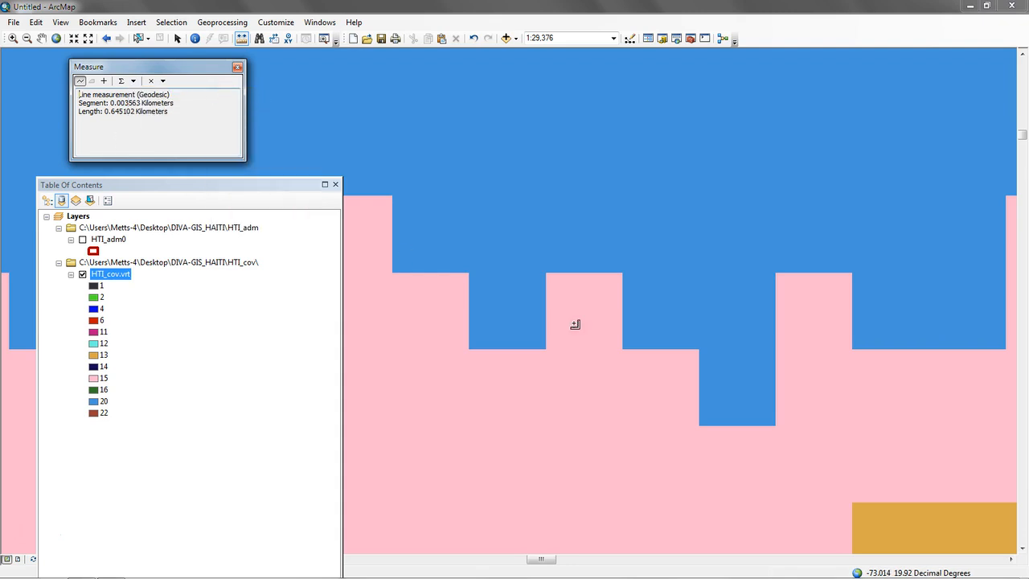
pyautogui.scroll(1, 606, 291)
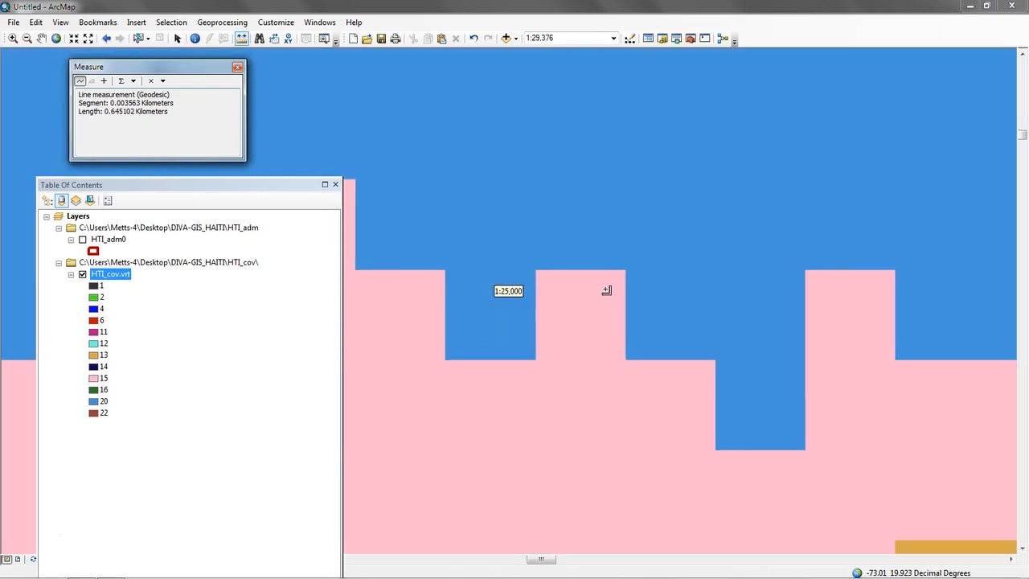
pyautogui.scroll(3, 606, 291)
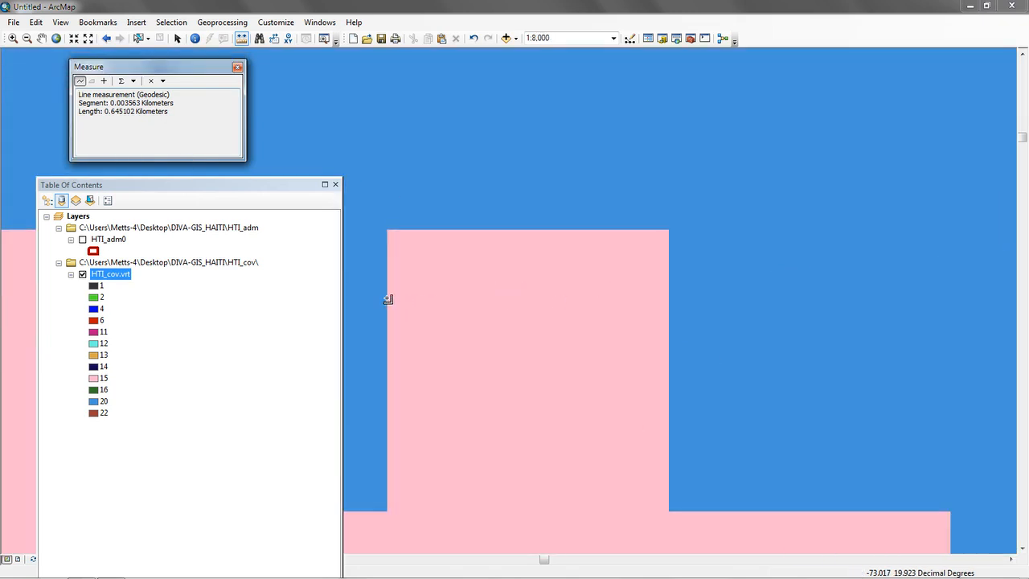
pyautogui.click(387, 299)
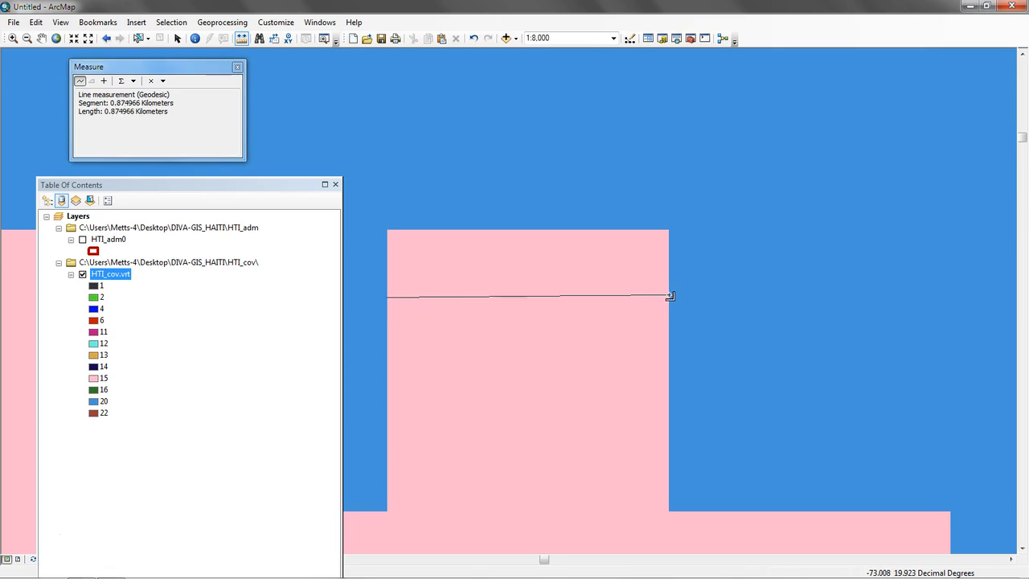
pyautogui.doubleClick(671, 296)
pyautogui.click(543, 511)
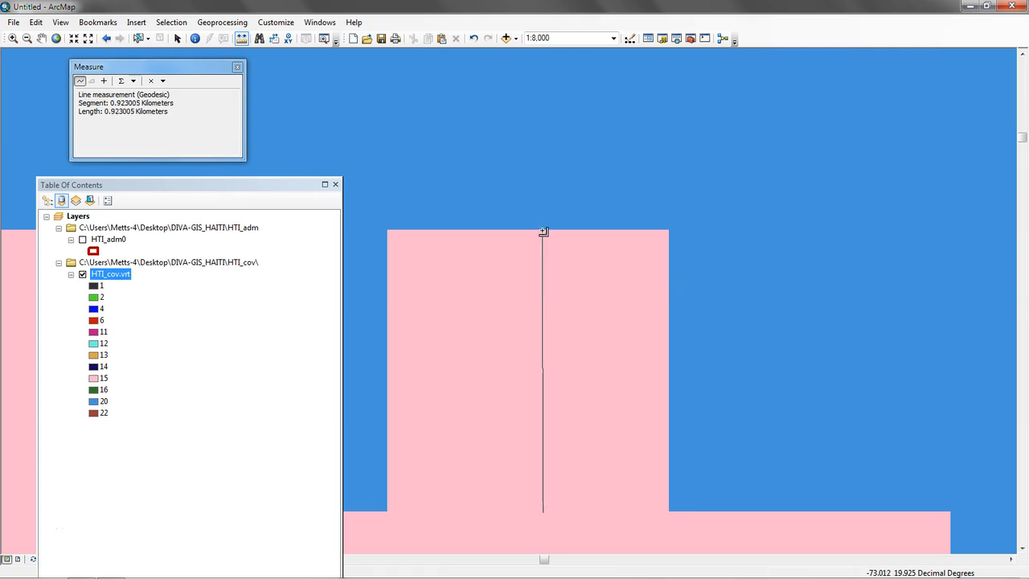
pyautogui.doubleClick(546, 232)
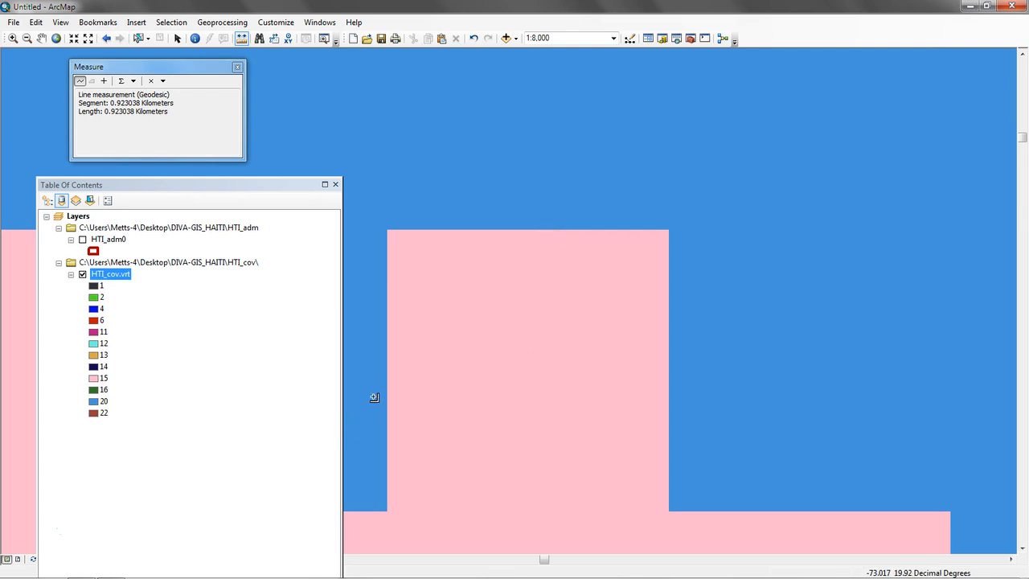
# - Measure across the same pink raster cell again at mid-height
pyautogui.click(388, 372)
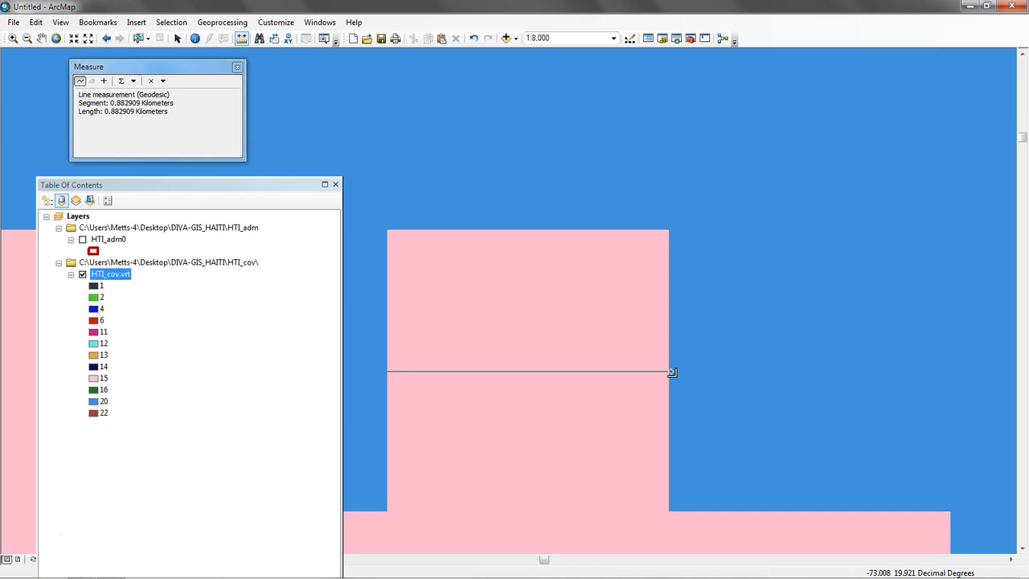
pyautogui.click(657, 375)
pyautogui.doubleClick(653, 375)
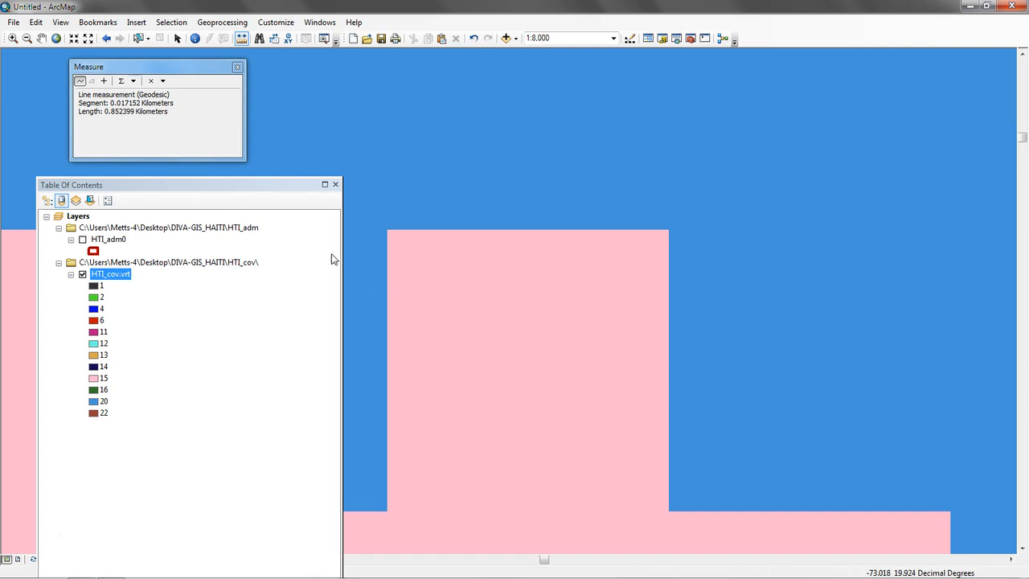
# - Open ArcToolbox and expand the Raster toolset of the Data Management Tools
pyautogui.moveTo(286, 188); pyautogui.dragTo(283, 165)
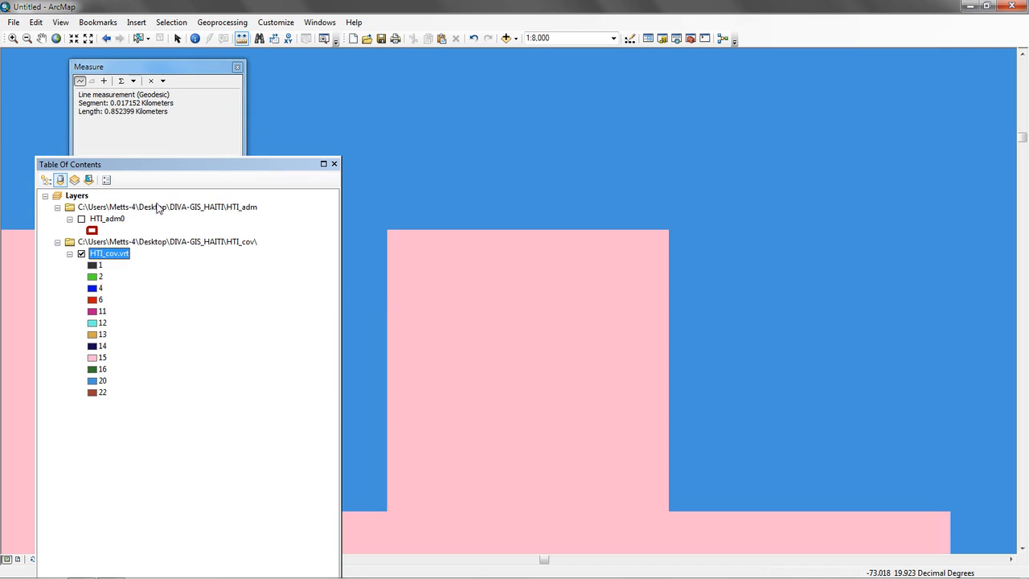
pyautogui.moveTo(174, 165); pyautogui.dragTo(173, 135)
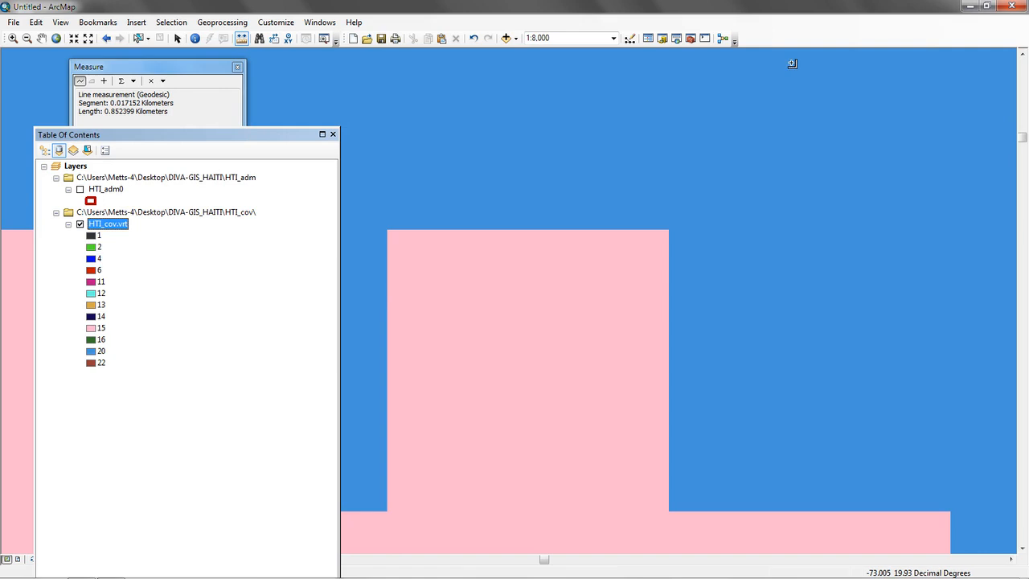
pyautogui.click(691, 38)
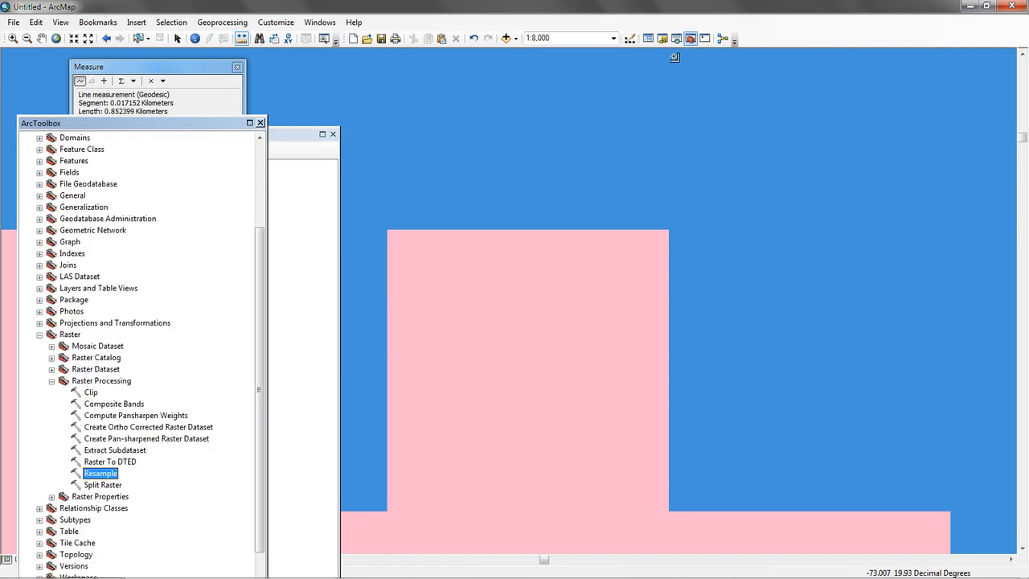
pyautogui.click(52, 380)
pyautogui.click(39, 335)
pyautogui.click(40, 336)
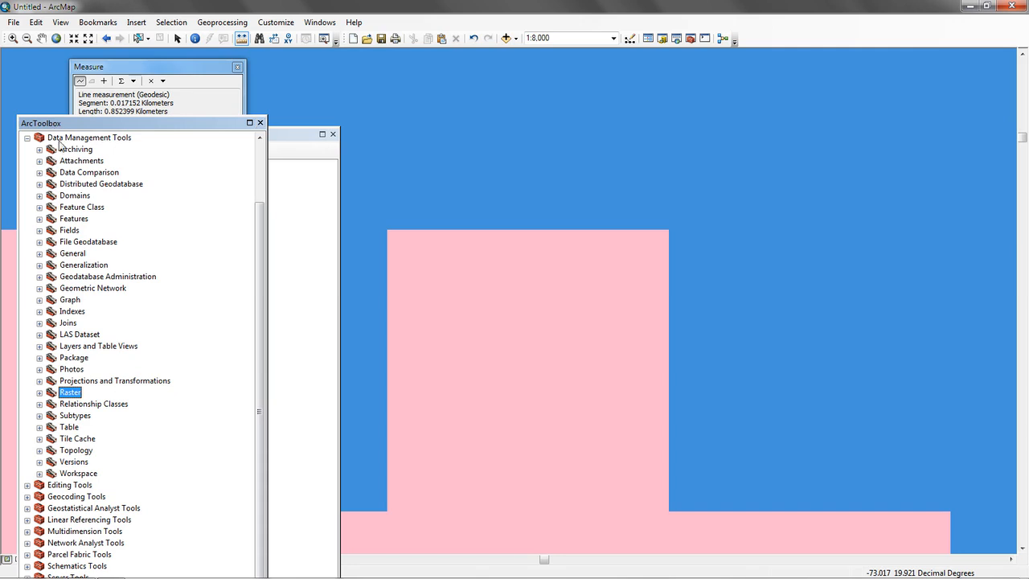
pyautogui.click(40, 392)
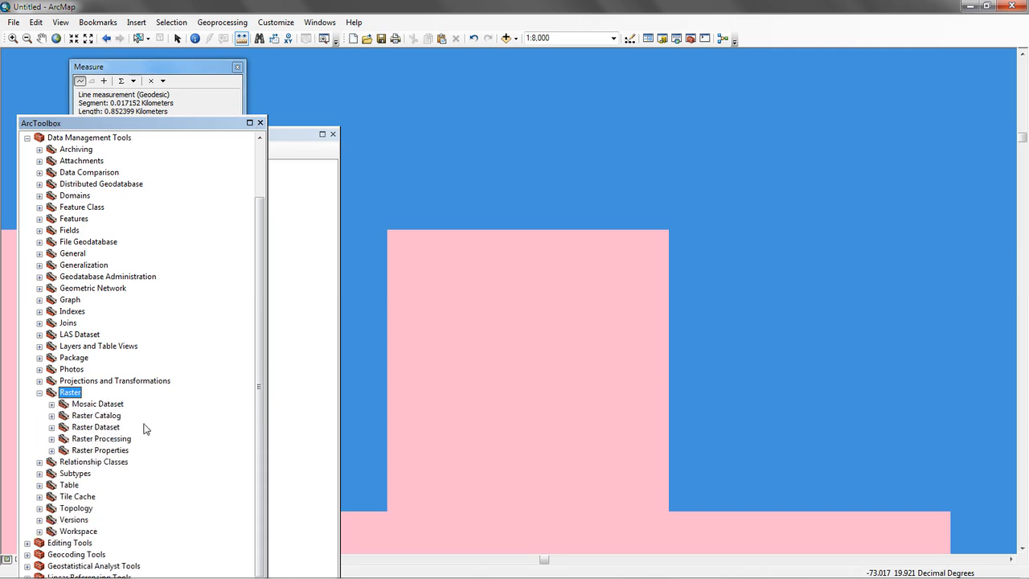
pyautogui.doubleClick(105, 451)
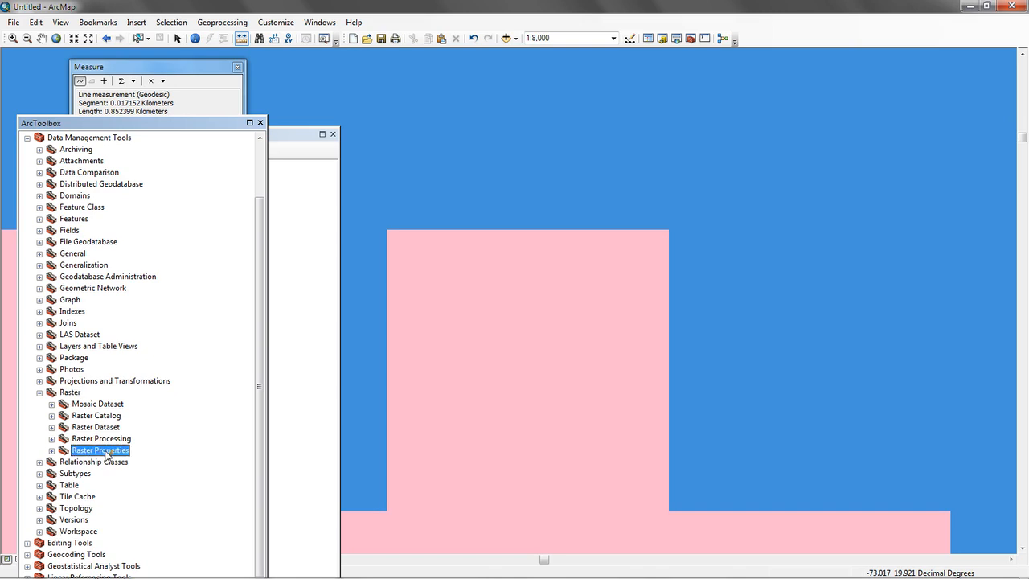
pyautogui.scroll(-4, 261, 418)
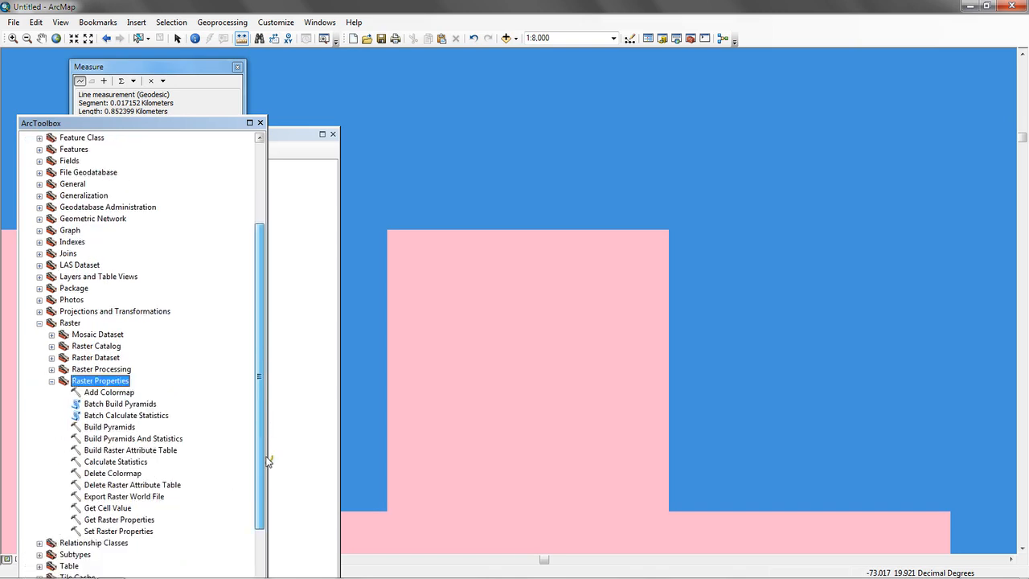
pyautogui.click(51, 312)
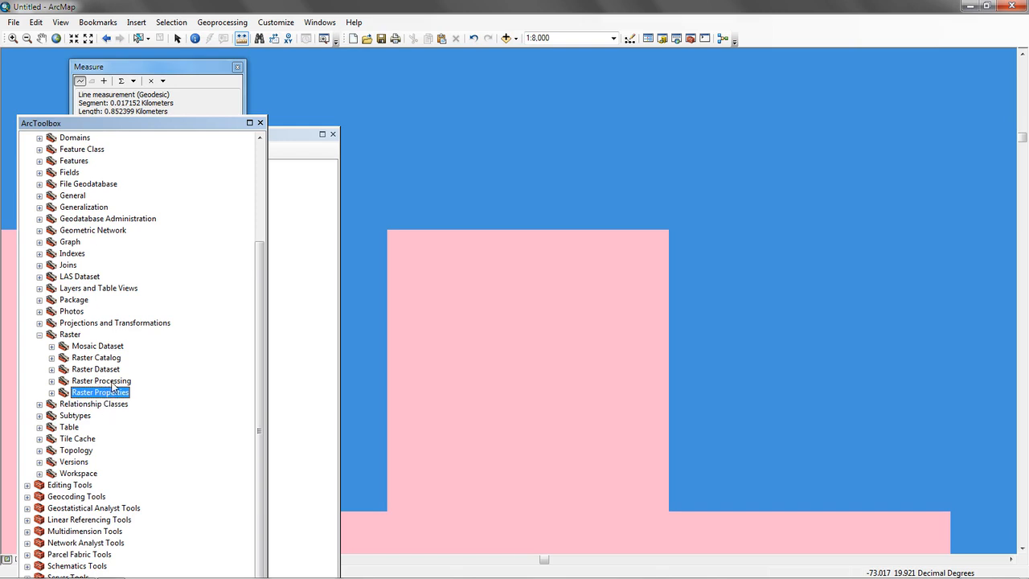
# - Open the Resample tool from the Raster Processing toolset and set HTI_cov.vrt as the input raster
pyautogui.doubleClick(112, 383)
pyautogui.scroll(-1, 259, 358)
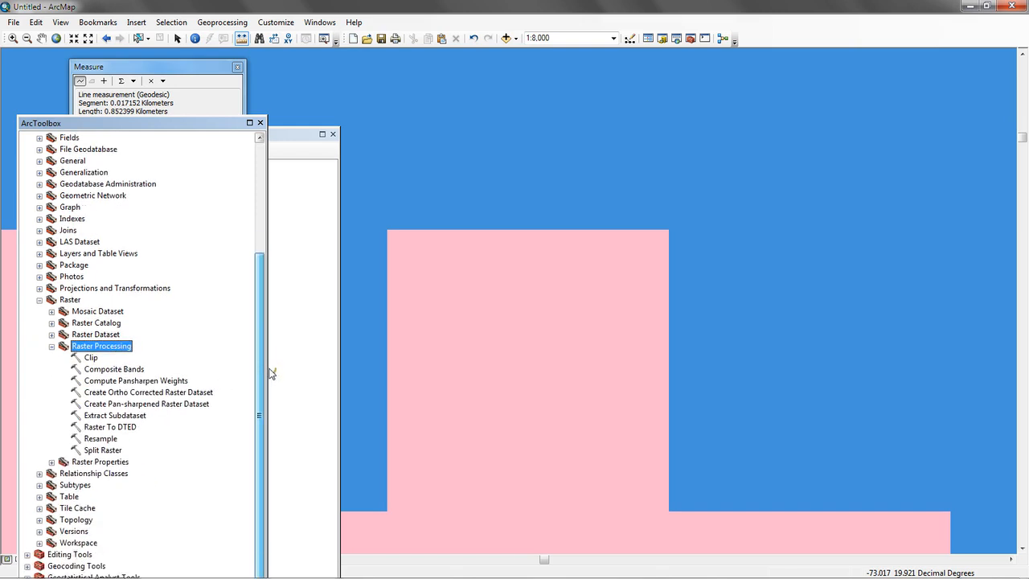
pyautogui.scroll(-1, 272, 373)
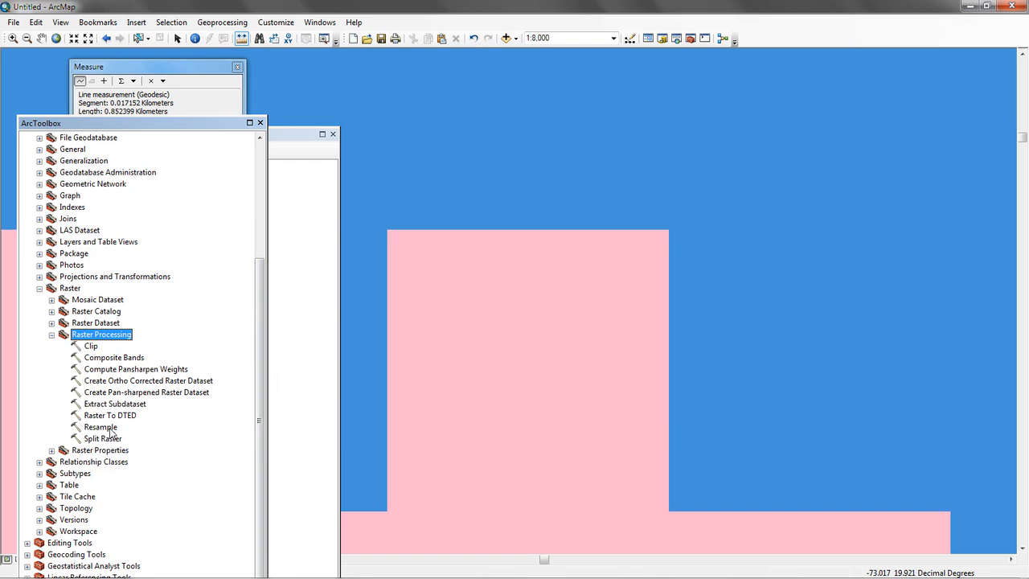
pyautogui.doubleClick(104, 428)
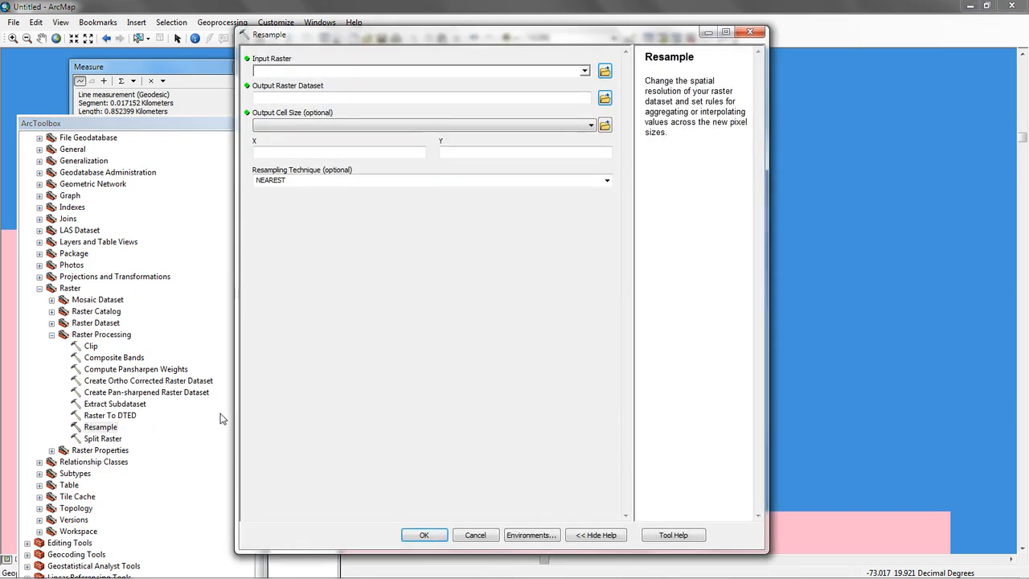
pyautogui.click(585, 71)
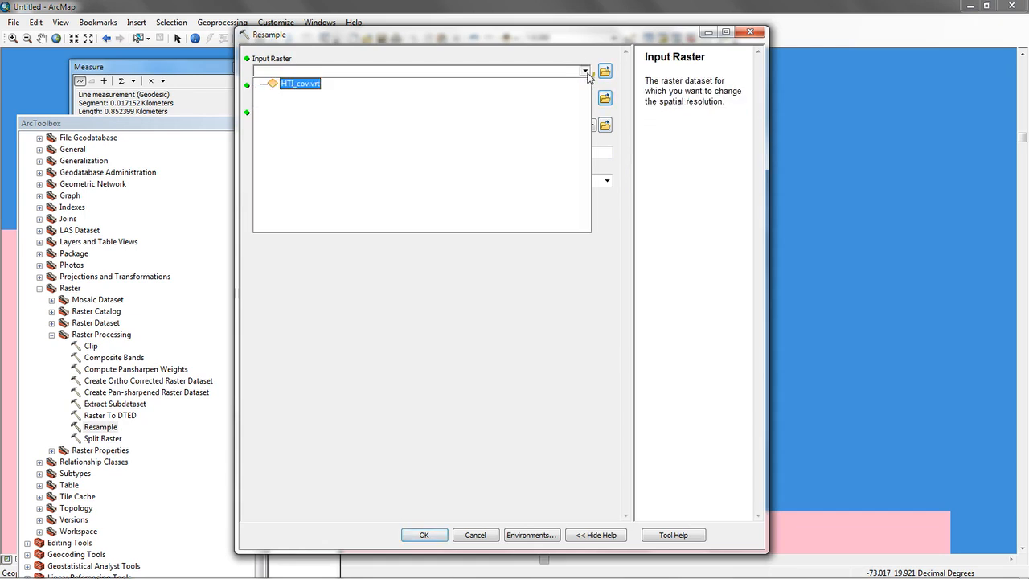
pyautogui.click(300, 87)
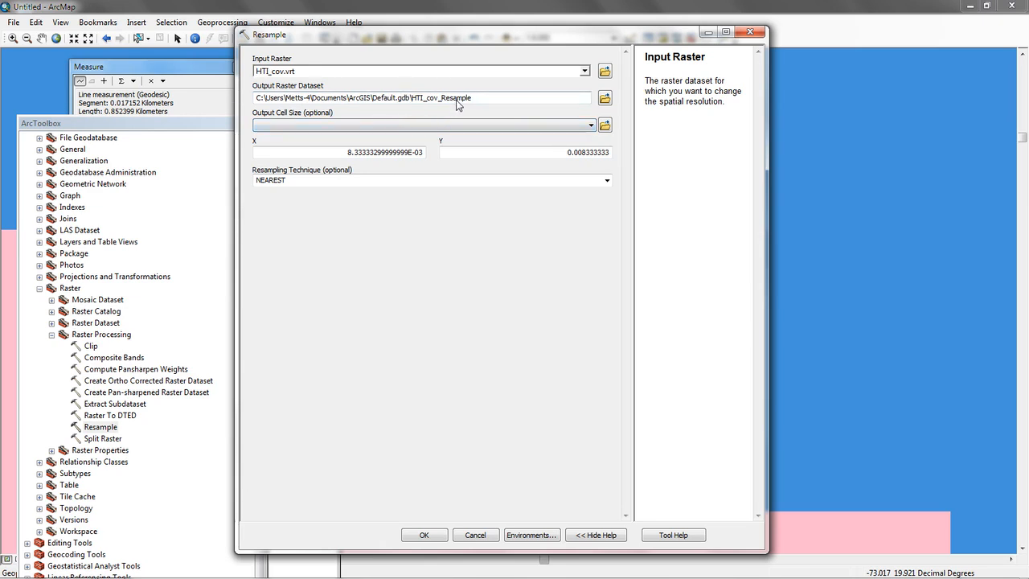
pyautogui.click(548, 129)
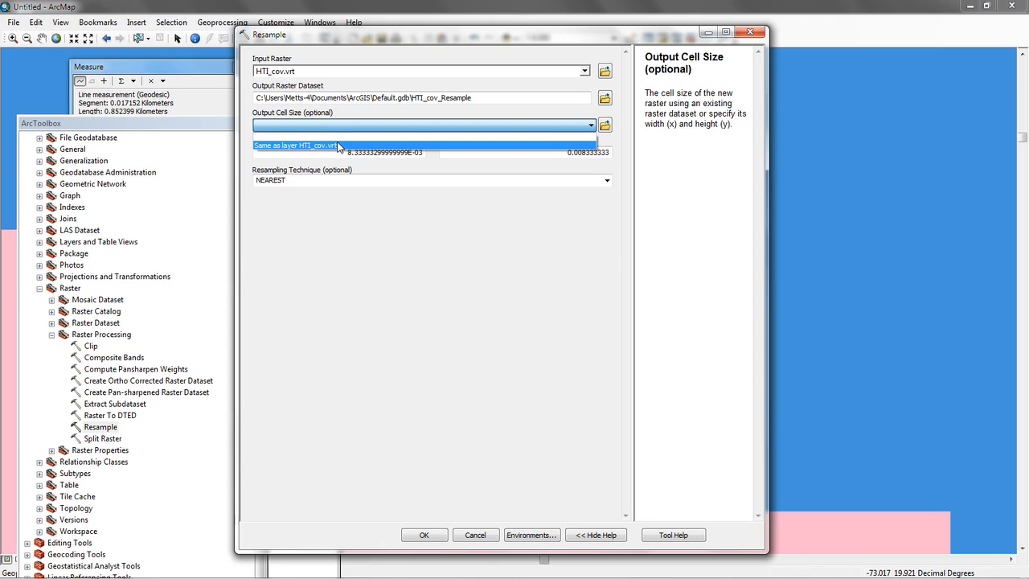
pyautogui.click(520, 257)
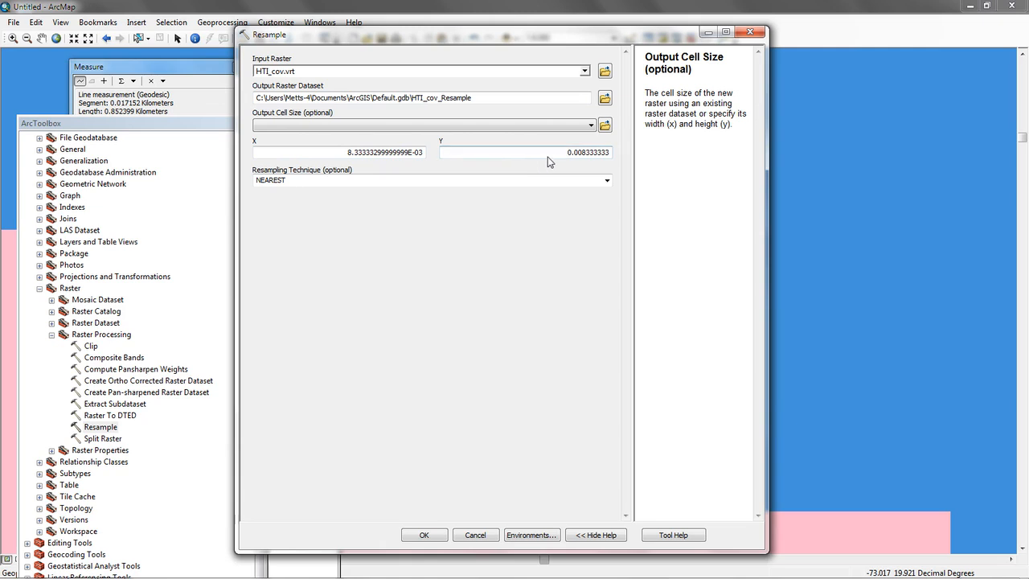
pyautogui.click(538, 127)
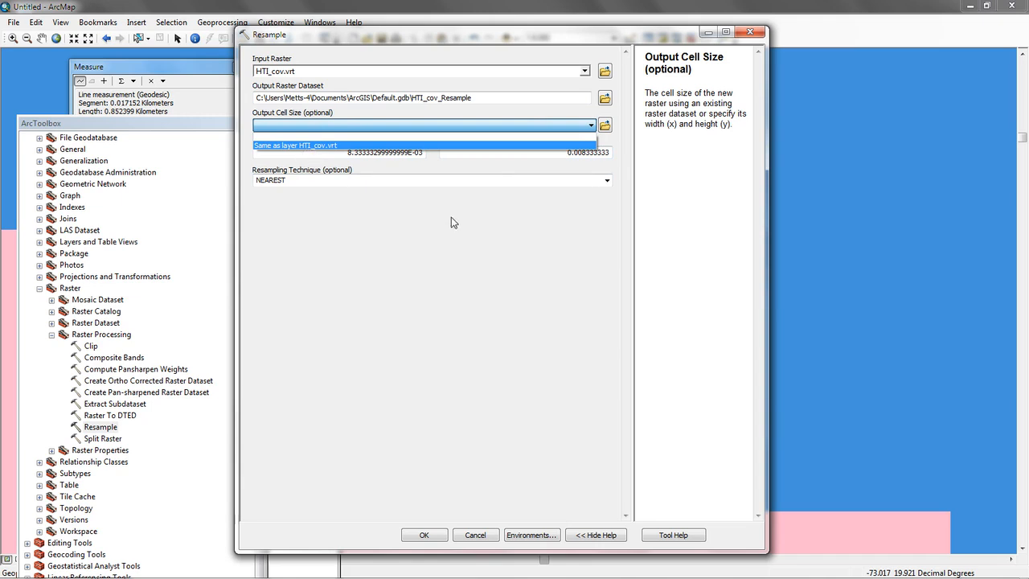
pyautogui.click(511, 166)
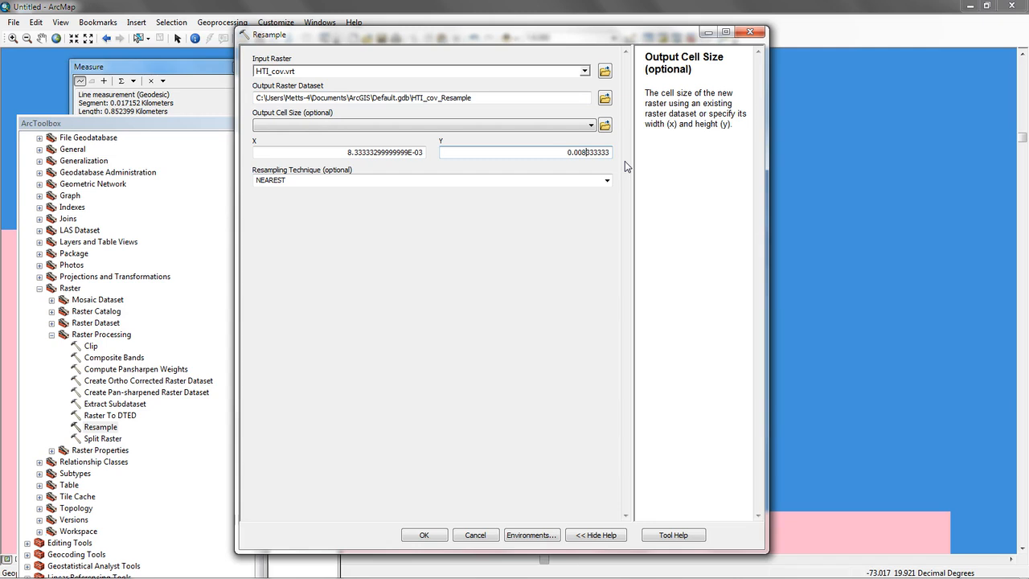
# - Set both the X and Y output cell size to 0.005333333
pyautogui.press('BackSpace')
pyautogui.write('5')
pyautogui.moveTo(567, 153); pyautogui.dragTo(617, 157)
pyautogui.hotkey('ctrl', 'c')
pyautogui.moveTo(342, 153); pyautogui.dragTo(471, 155)
pyautogui.hotkey('ctrl', 'v')
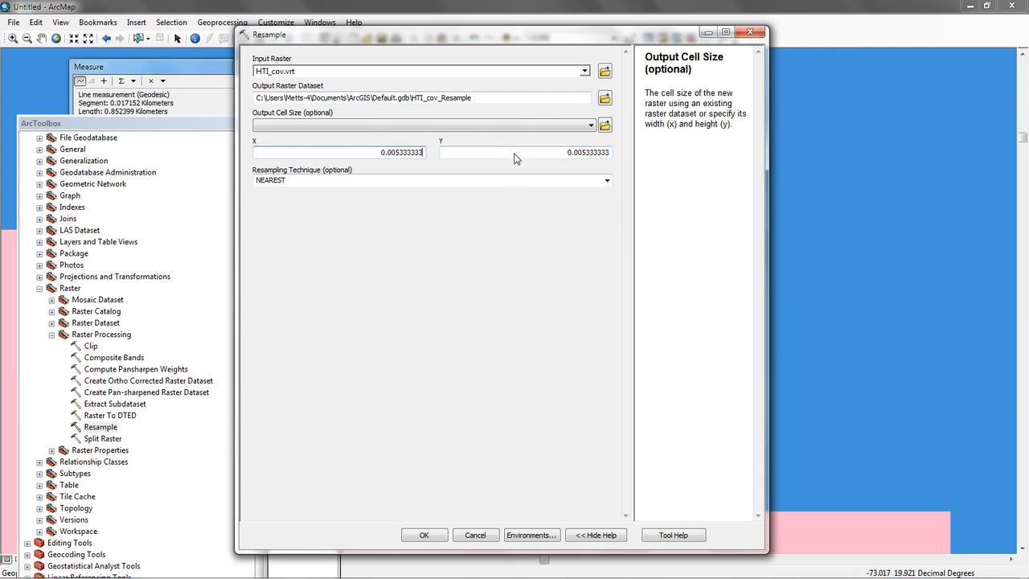
# - Keep NEAREST as the resampling technique, run the Resample tool to create HTI_cov_Resample, and dismiss the completion report
pyautogui.click(608, 182)
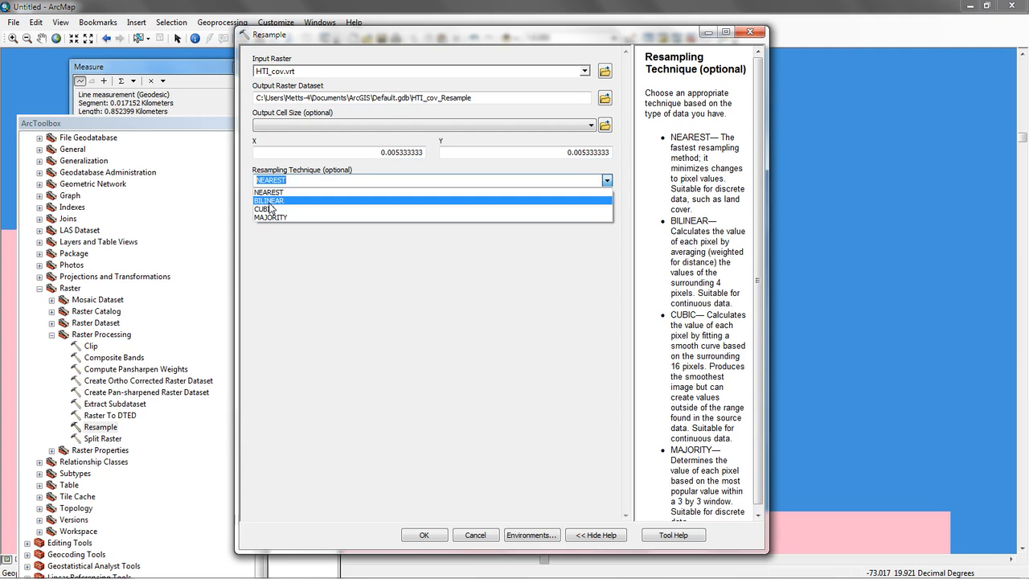
pyautogui.click(322, 241)
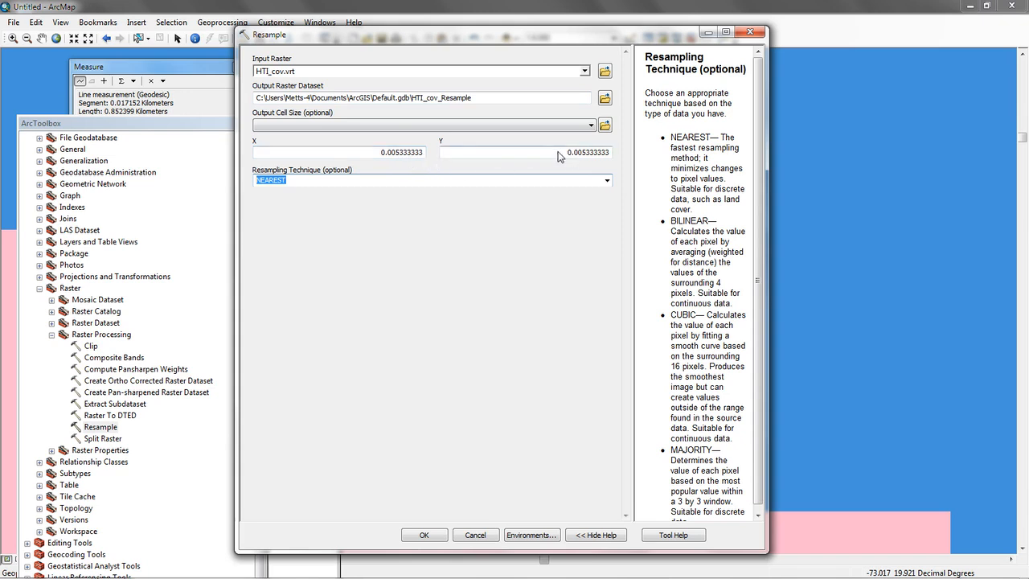
pyautogui.click(533, 127)
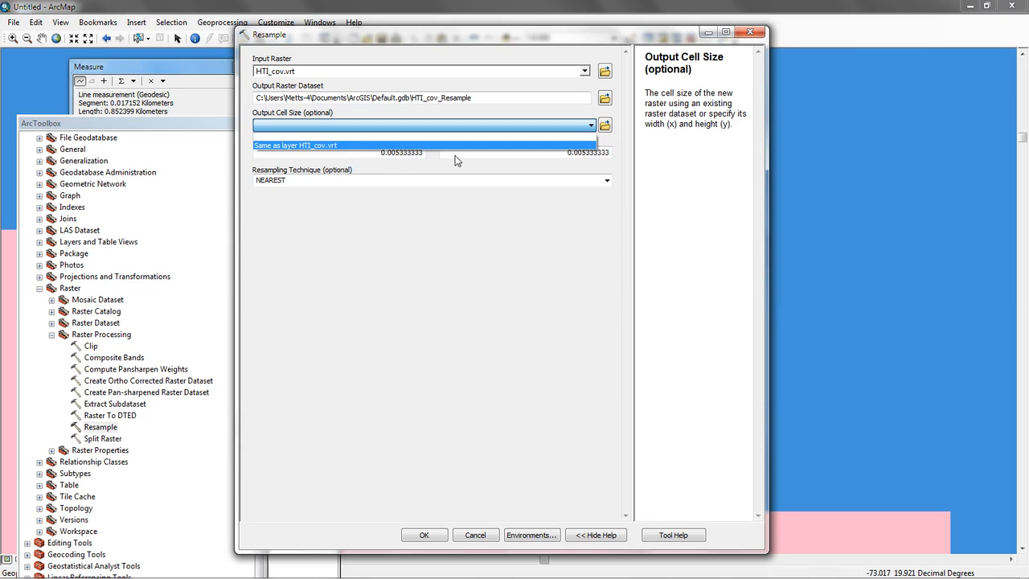
pyautogui.click(471, 220)
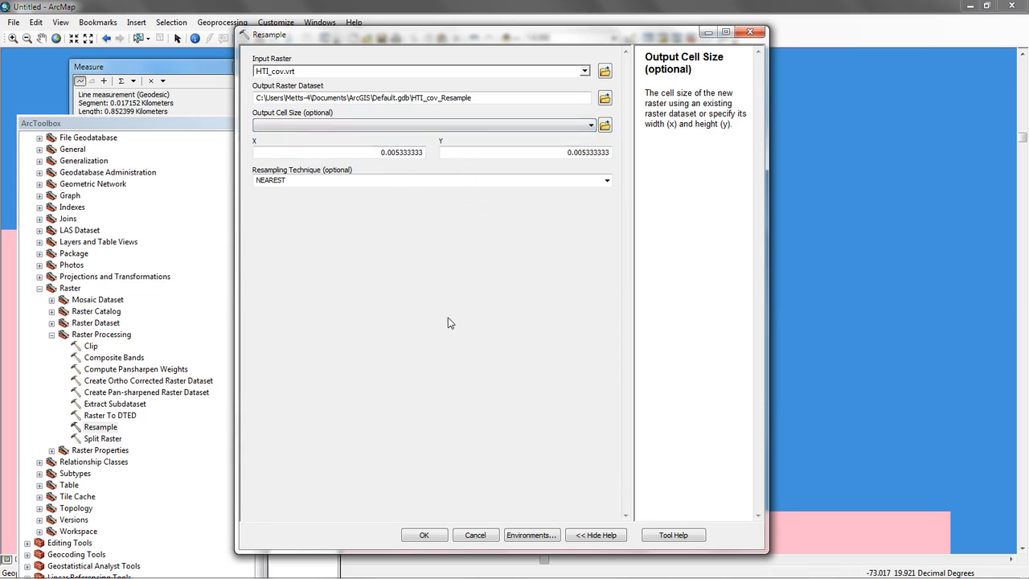
pyautogui.click(426, 535)
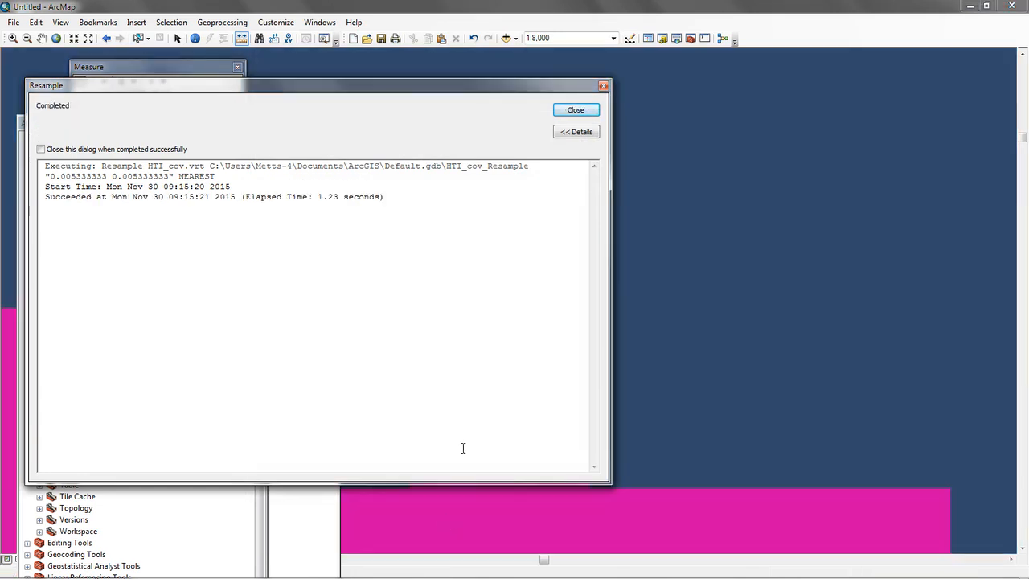
pyautogui.click(596, 113)
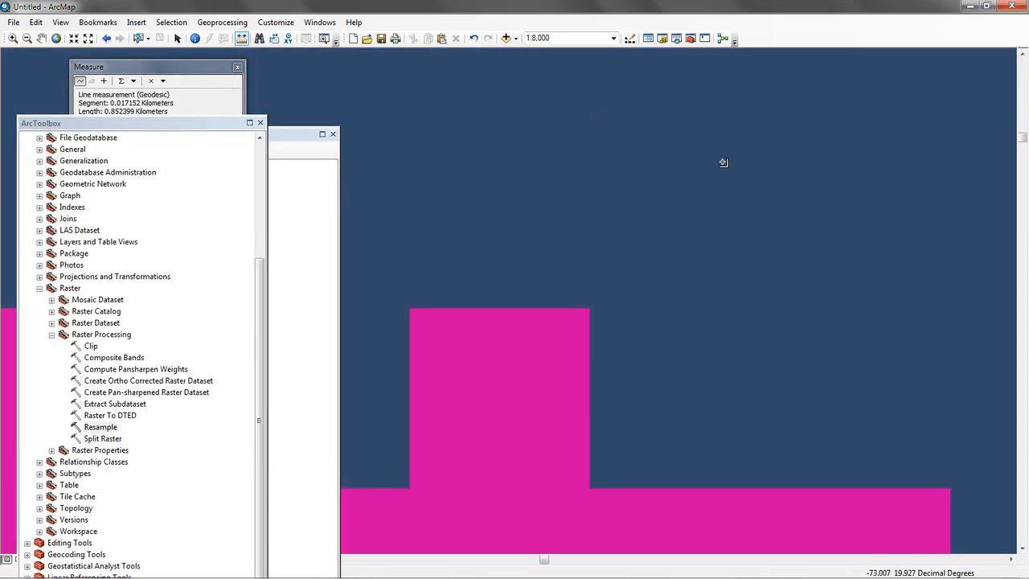
# - Compare HTI_cov_Resample with HTI_cov.vrt at full layer extent by switching the resampled layer's visibility off and on
pyautogui.moveTo(163, 125); pyautogui.dragTo(204, 260)
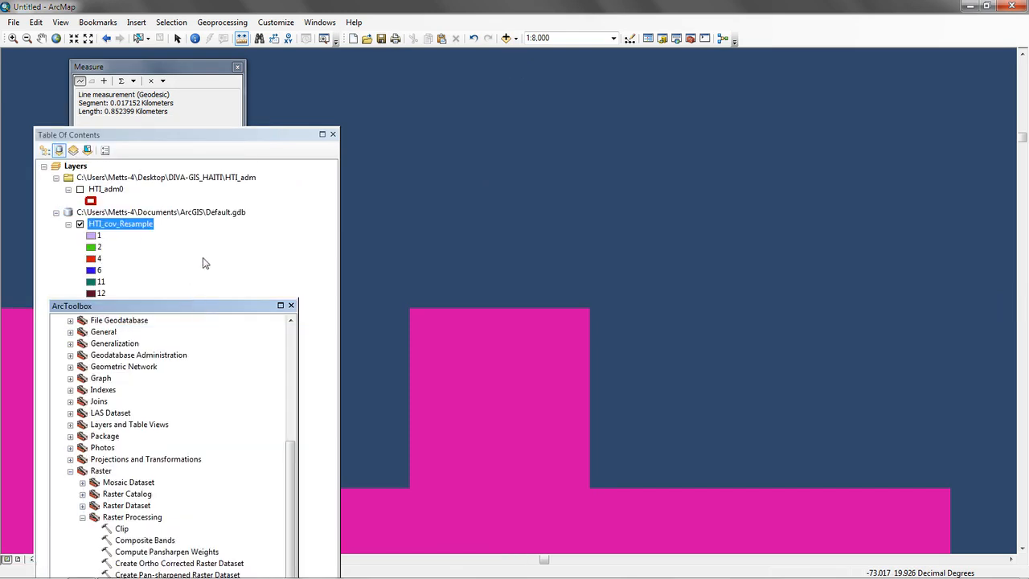
pyautogui.rightClick(121, 226)
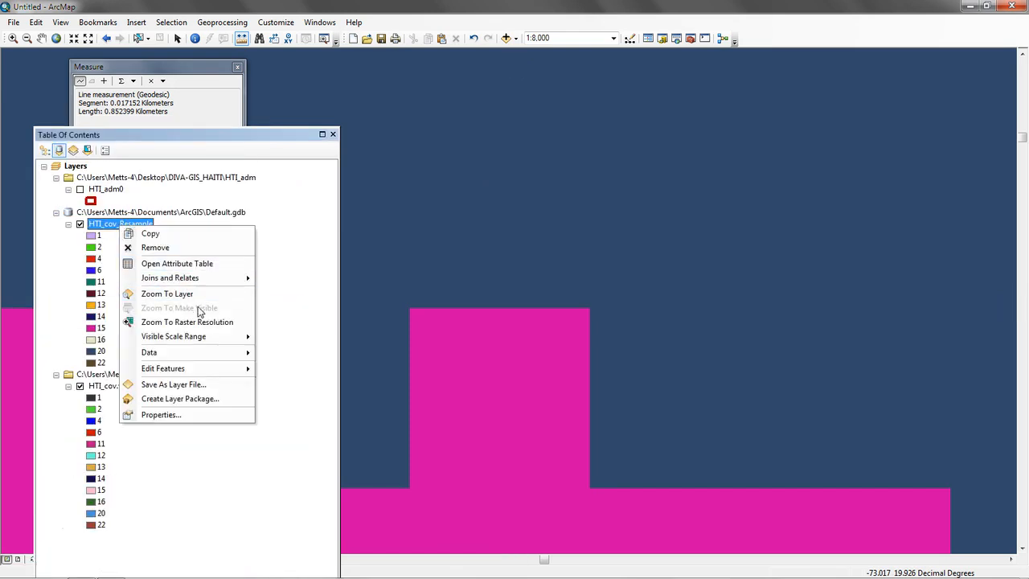
pyautogui.click(183, 294)
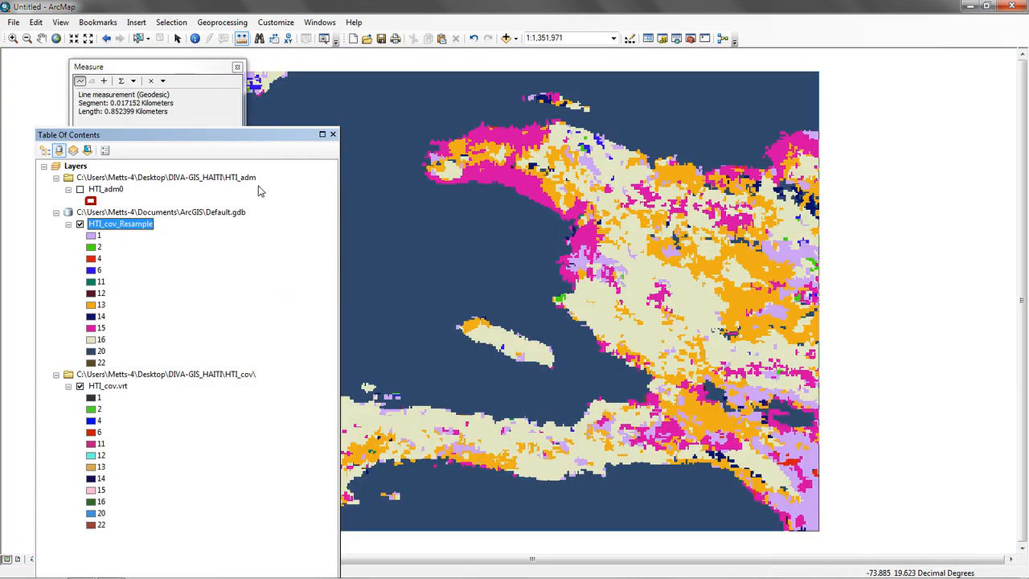
pyautogui.click(79, 224)
pyautogui.click(80, 224)
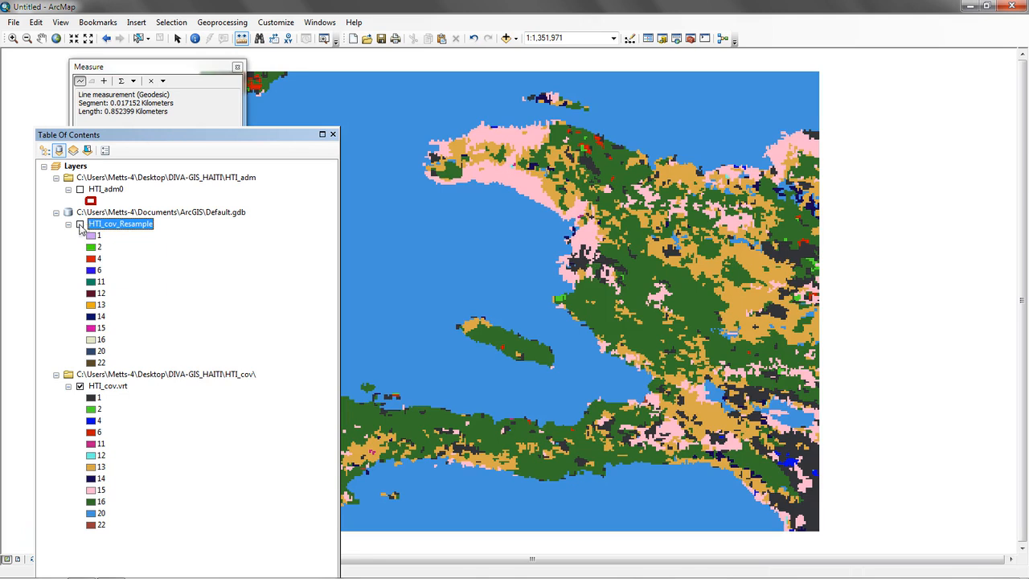
pyautogui.click(79, 225)
pyautogui.click(79, 224)
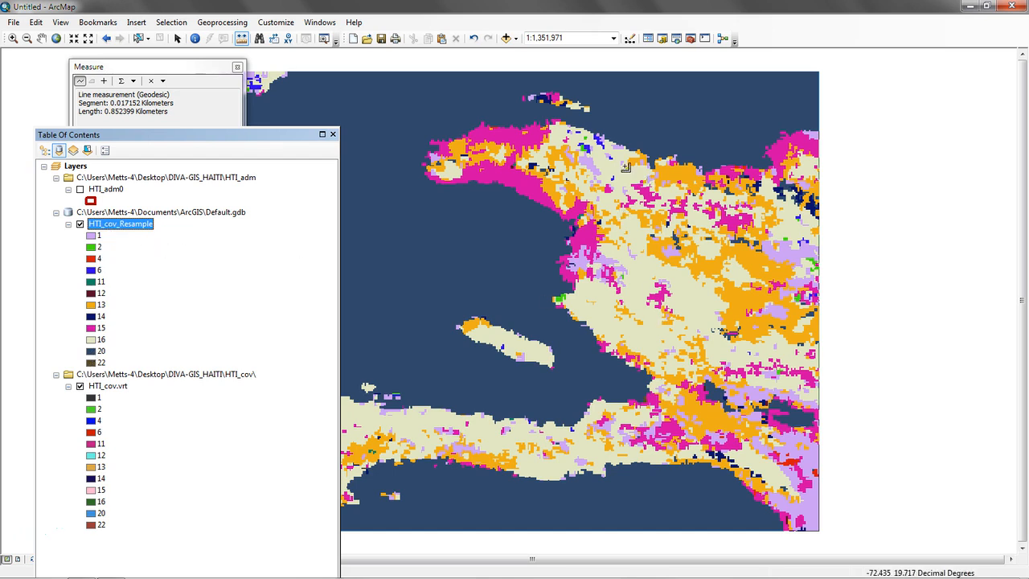
# - Examine individual cells on the northern peninsula's coast in close-up, hiding and showing HTI_cov_Resample over the original raster
pyautogui.click(10, 40)
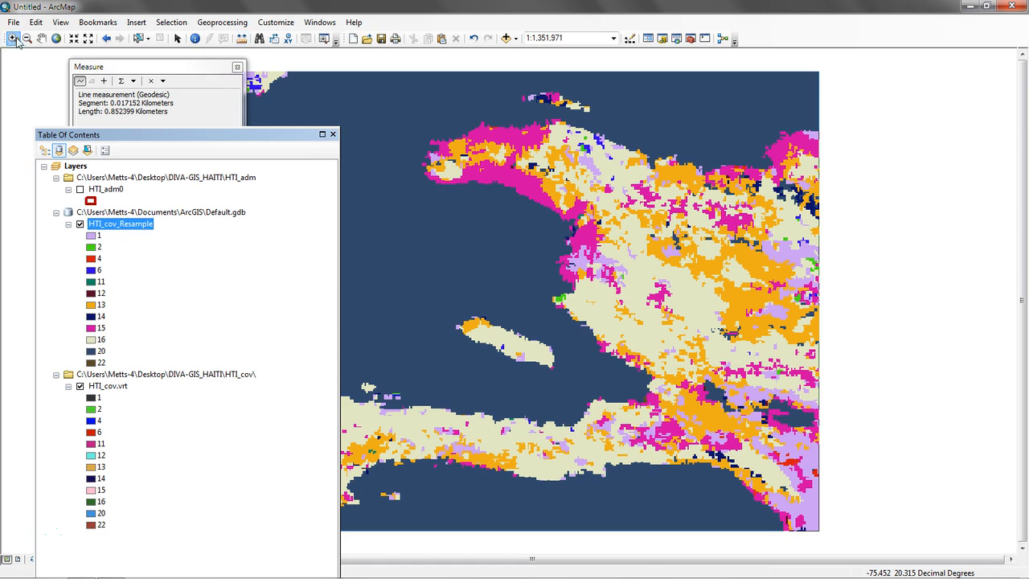
pyautogui.moveTo(507, 116); pyautogui.dragTo(549, 149)
pyautogui.moveTo(418, 216); pyautogui.dragTo(576, 353)
pyautogui.moveTo(287, 138); pyautogui.dragTo(297, 135)
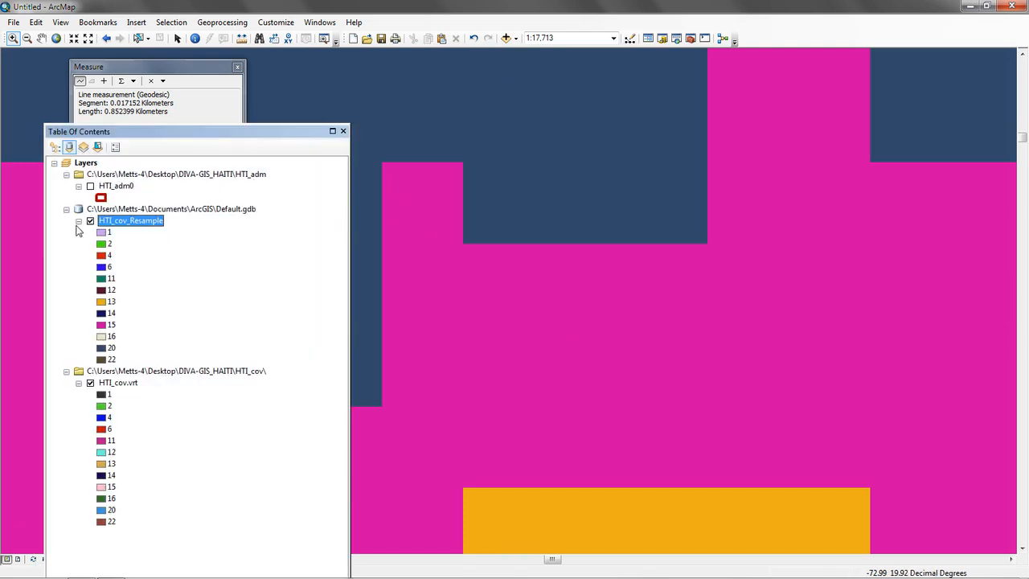
pyautogui.click(90, 221)
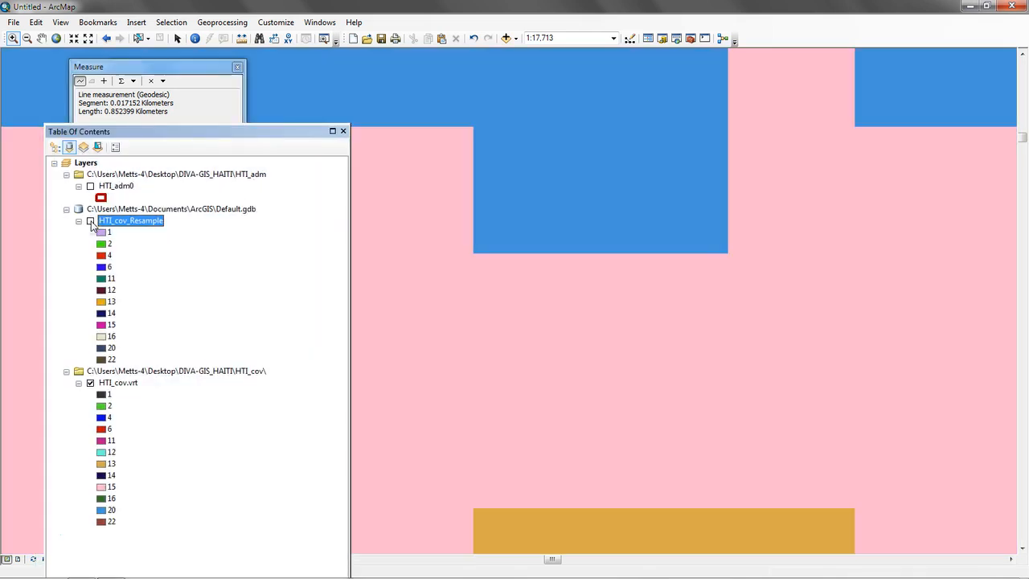
pyautogui.click(90, 221)
# - Uncover the coastal cells behind the Table Of Contents and repeatedly toggle HTI_cov_Resample to compare its cell size with HTI_cov.vrt
pyautogui.moveTo(216, 134); pyautogui.dragTo(771, 153)
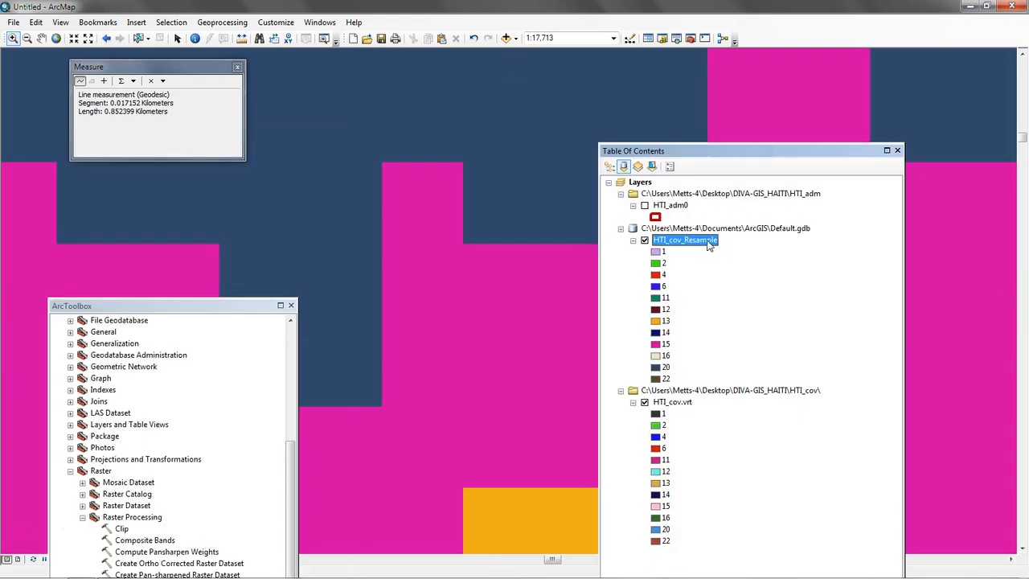
pyautogui.click(645, 240)
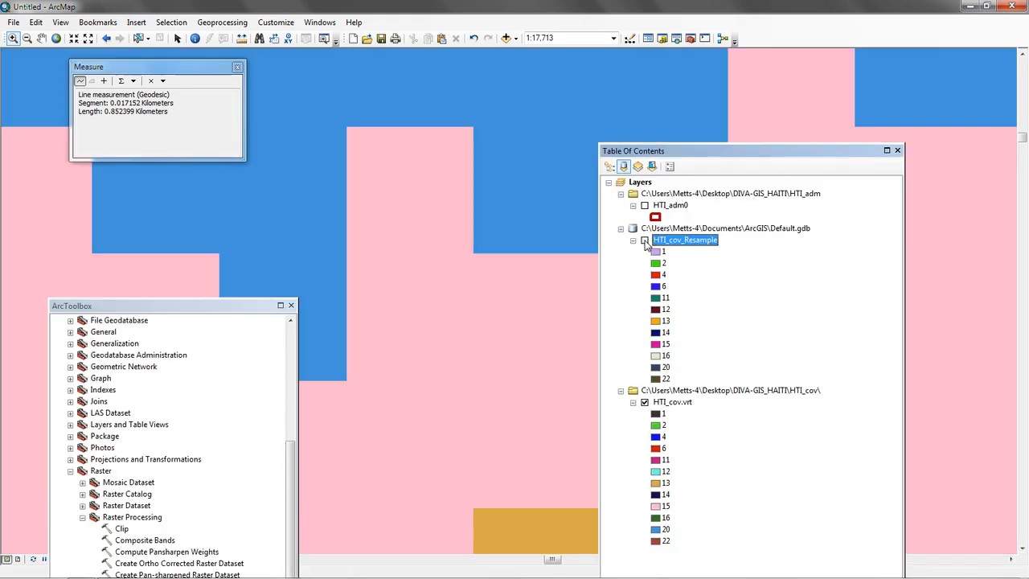
pyautogui.click(645, 241)
pyautogui.click(645, 240)
pyautogui.click(644, 241)
pyautogui.click(645, 241)
pyautogui.click(645, 240)
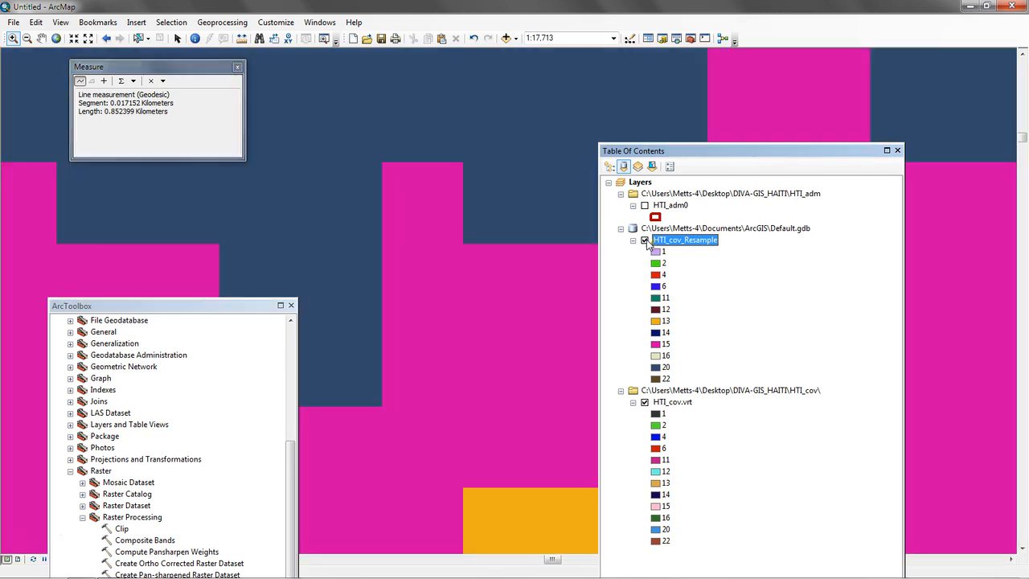
pyautogui.click(645, 241)
pyautogui.click(645, 240)
pyautogui.click(645, 240)
pyautogui.click(645, 240)
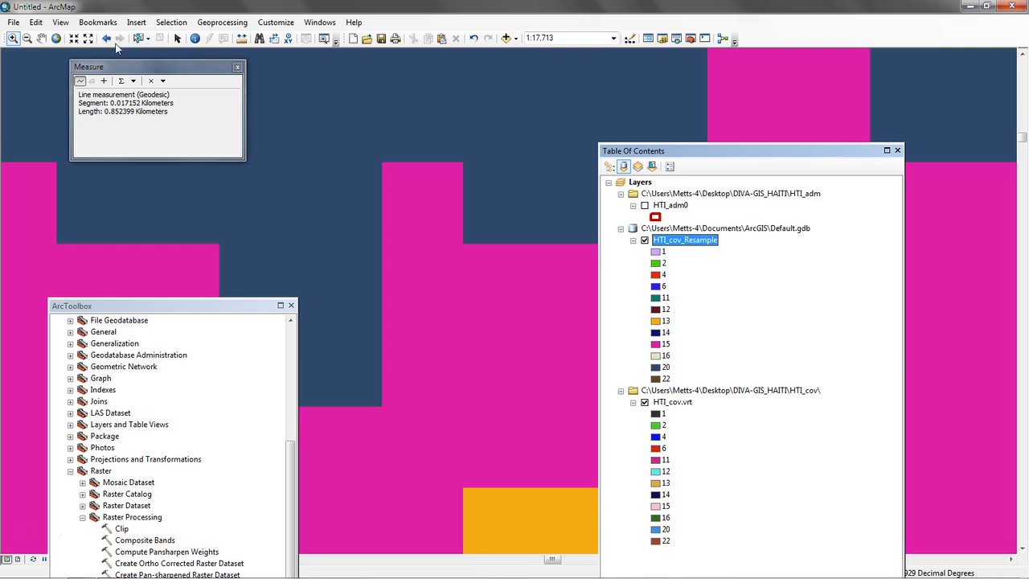
# - Measure the width of a single magenta coastal cell in the HTI_cov_Resample raster
pyautogui.click(241, 38)
pyautogui.click(383, 174)
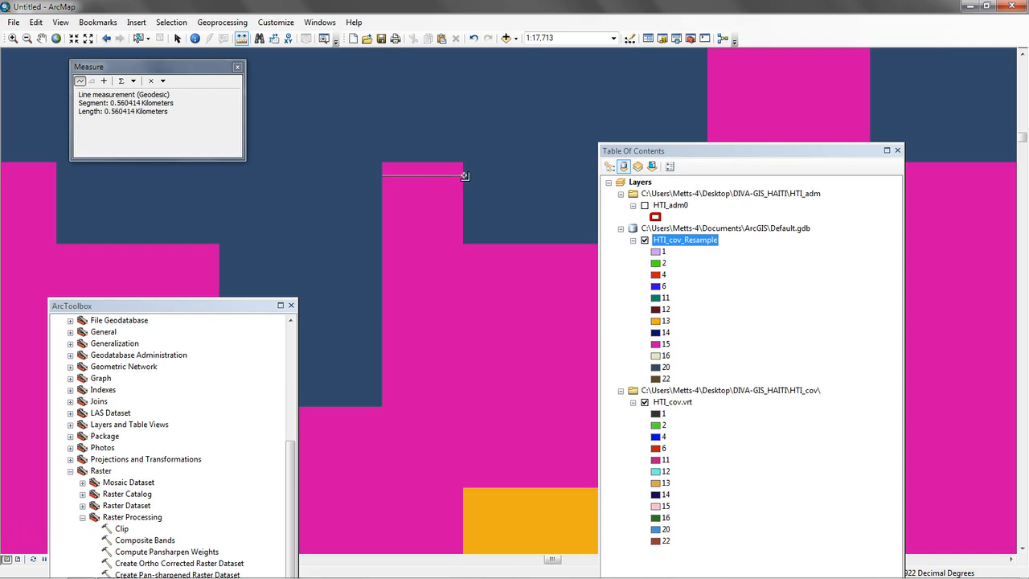
pyautogui.click(464, 175)
pyautogui.doubleClick(477, 213)
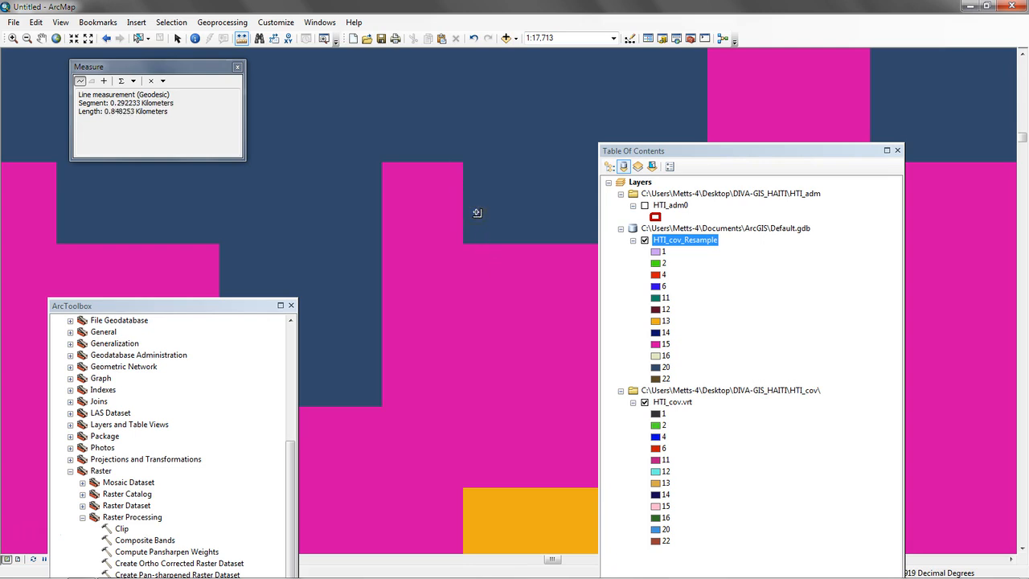